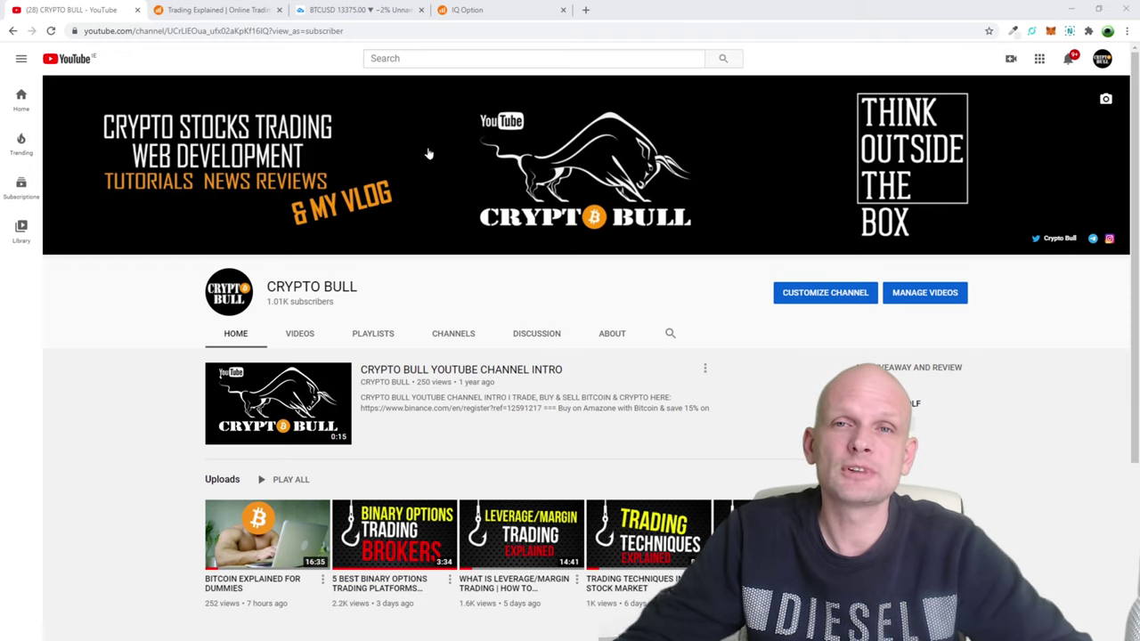
Step: Switch to the IQ Option options page and read the Binary Options description with its investment, return and expiration terms
click(347, 7)
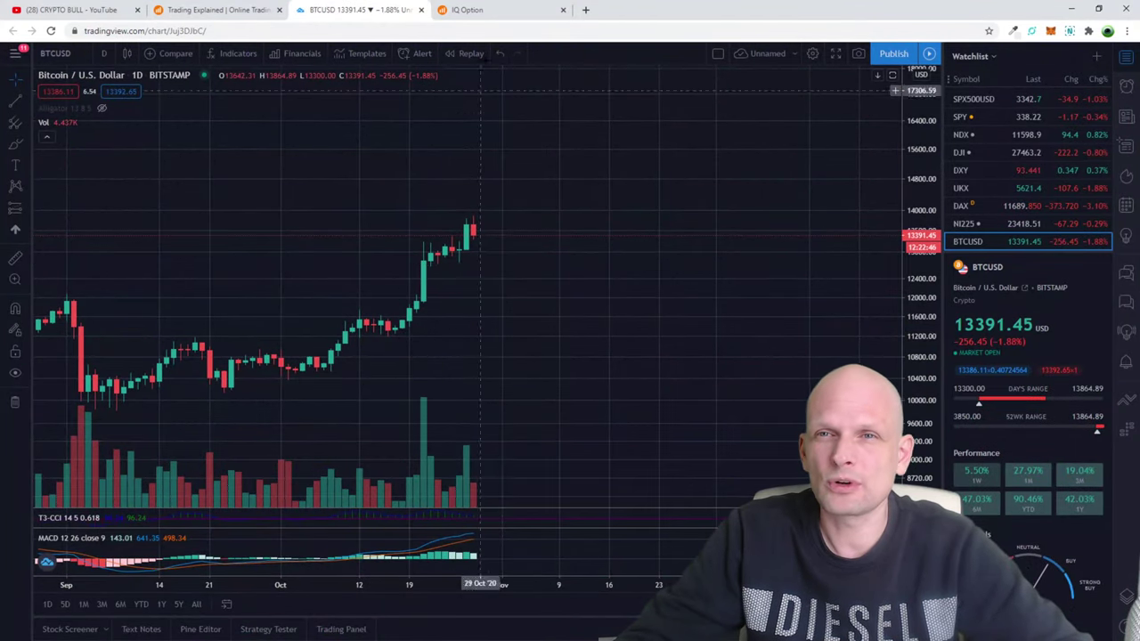
click(466, 9)
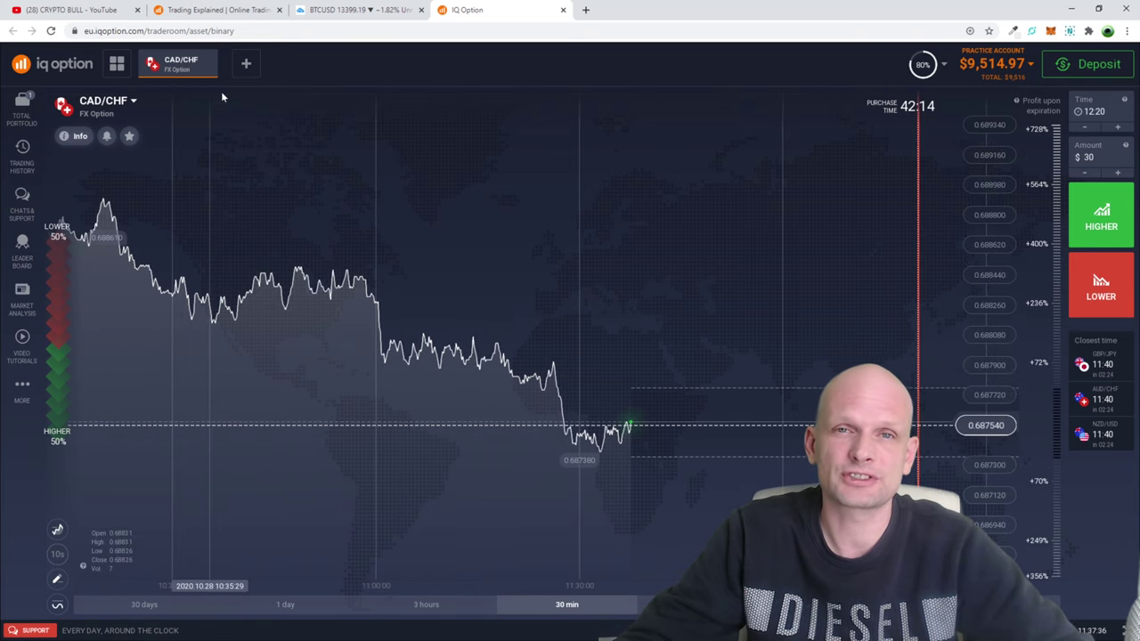
click(206, 11)
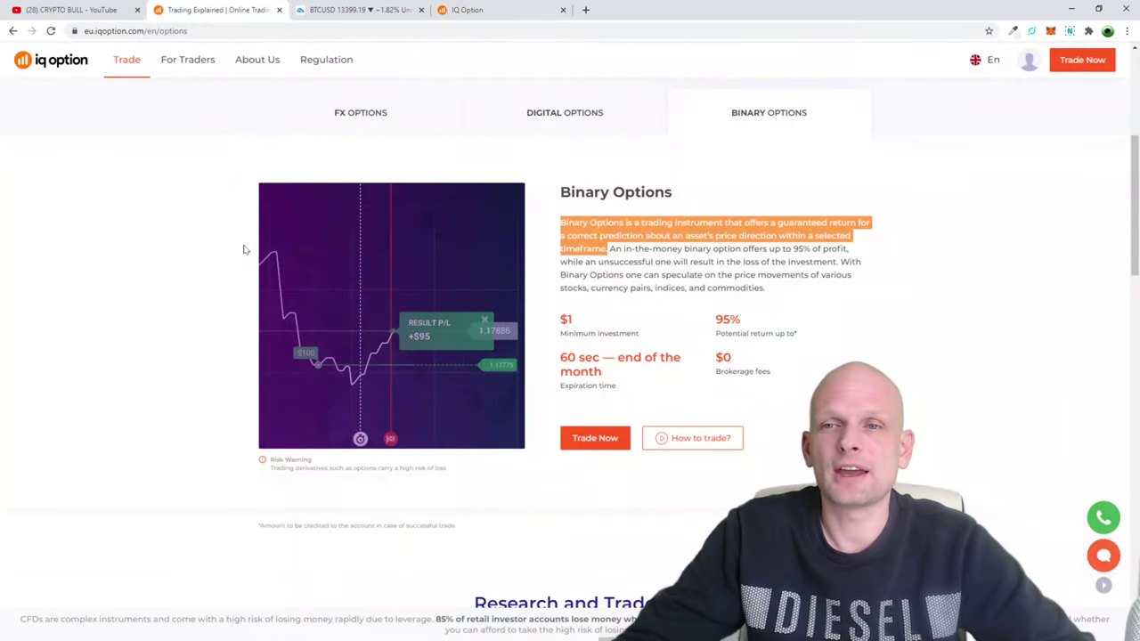
scroll(178, 231, up, 3)
scroll(323, 318, down, 3)
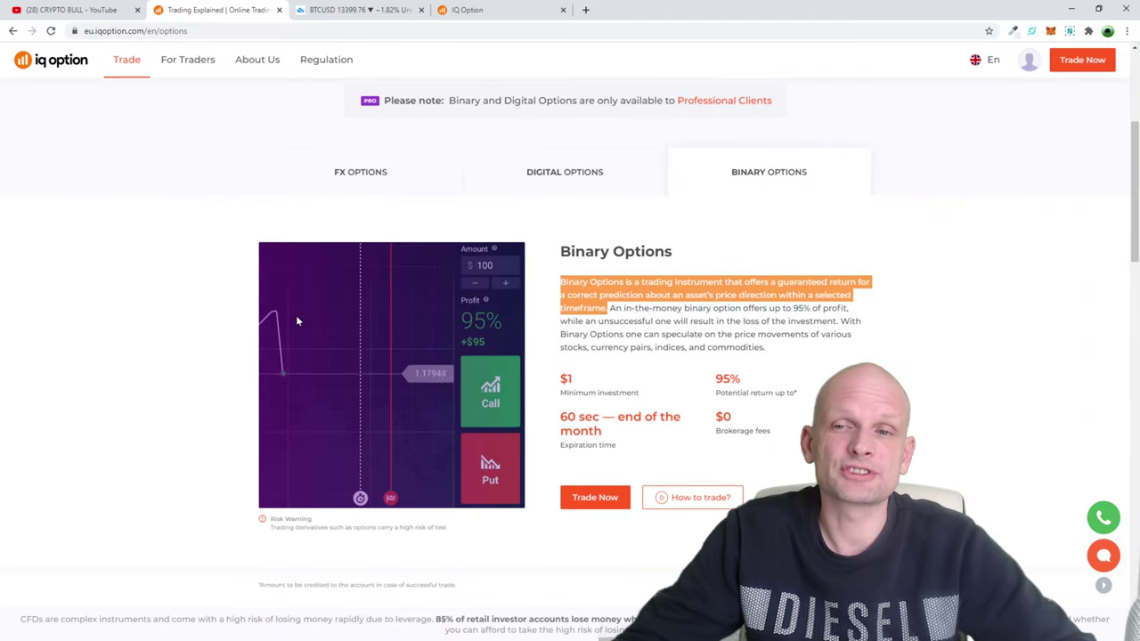
click(561, 276)
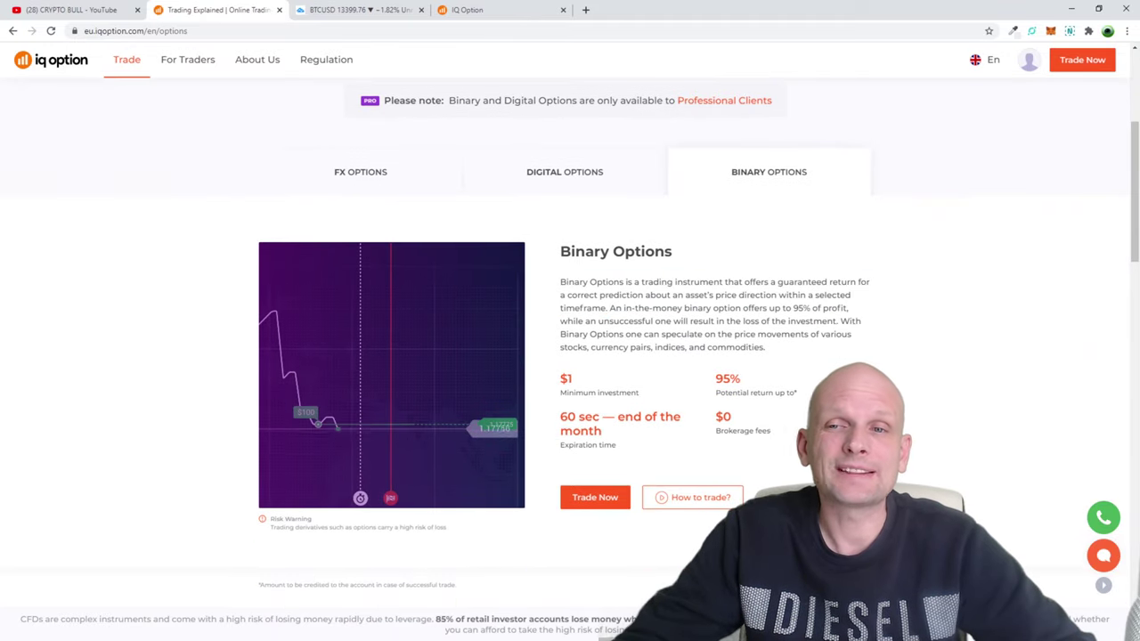
drag(560, 252, 681, 250)
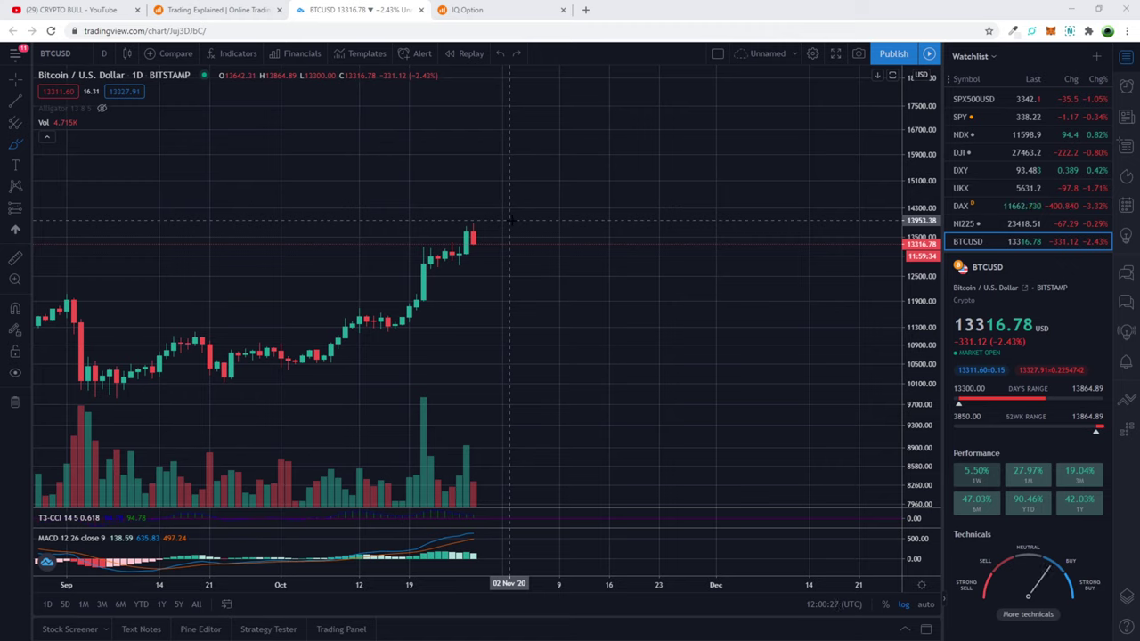
Step: On the TradingView BTCUSD chart, brush a horizontal line at the current price, about 13,390, and an upward arrow above it
click(21, 147)
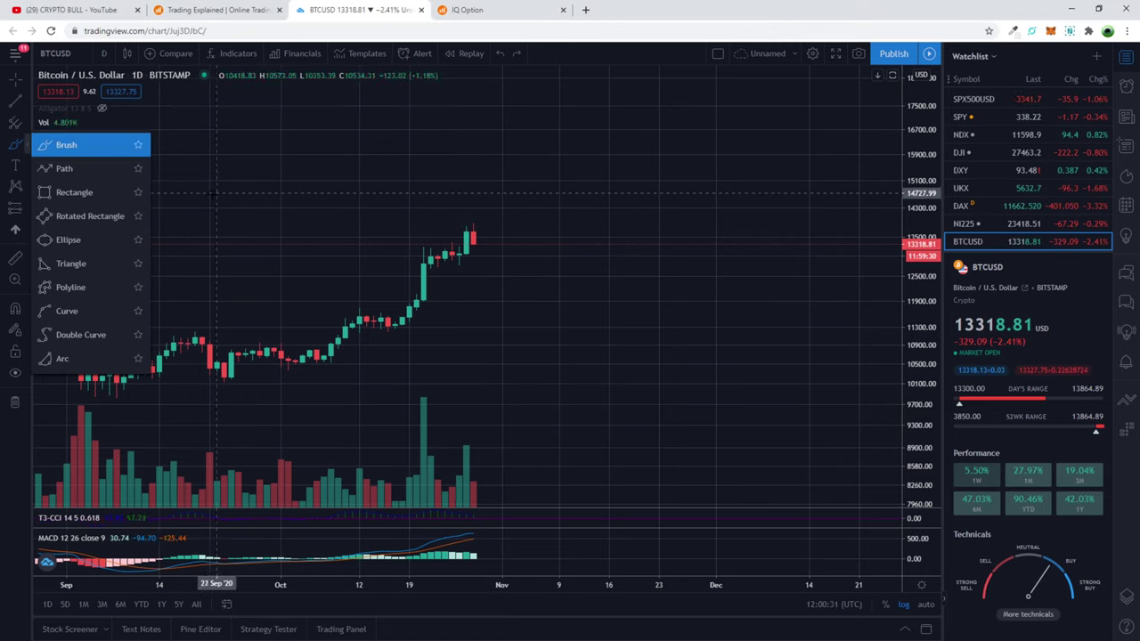
click(78, 145)
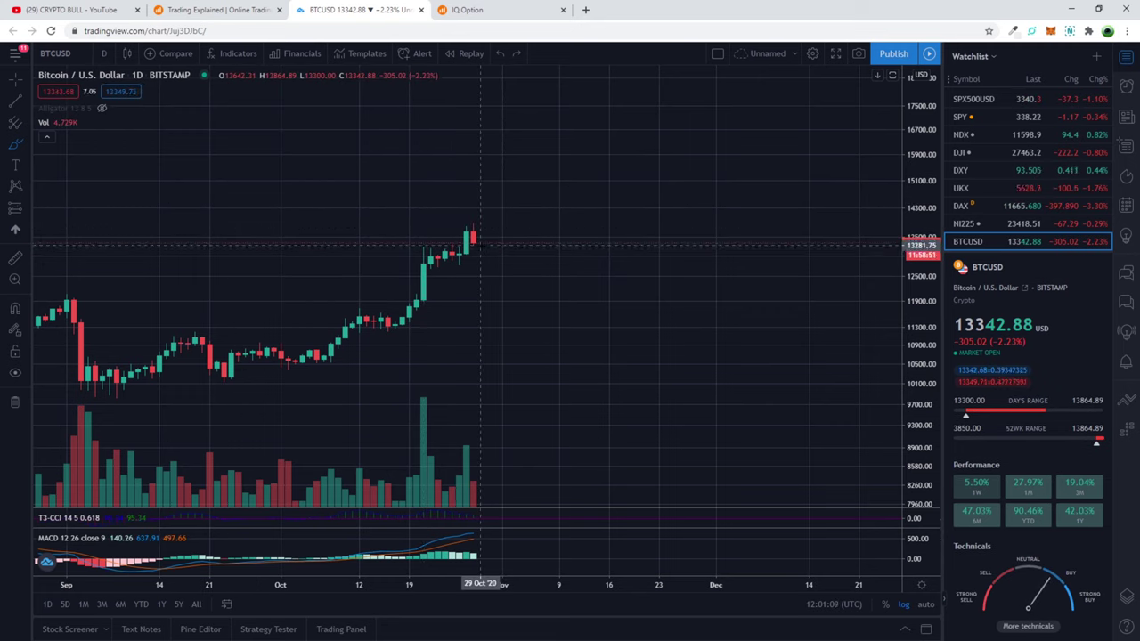
drag(222, 241, 790, 240)
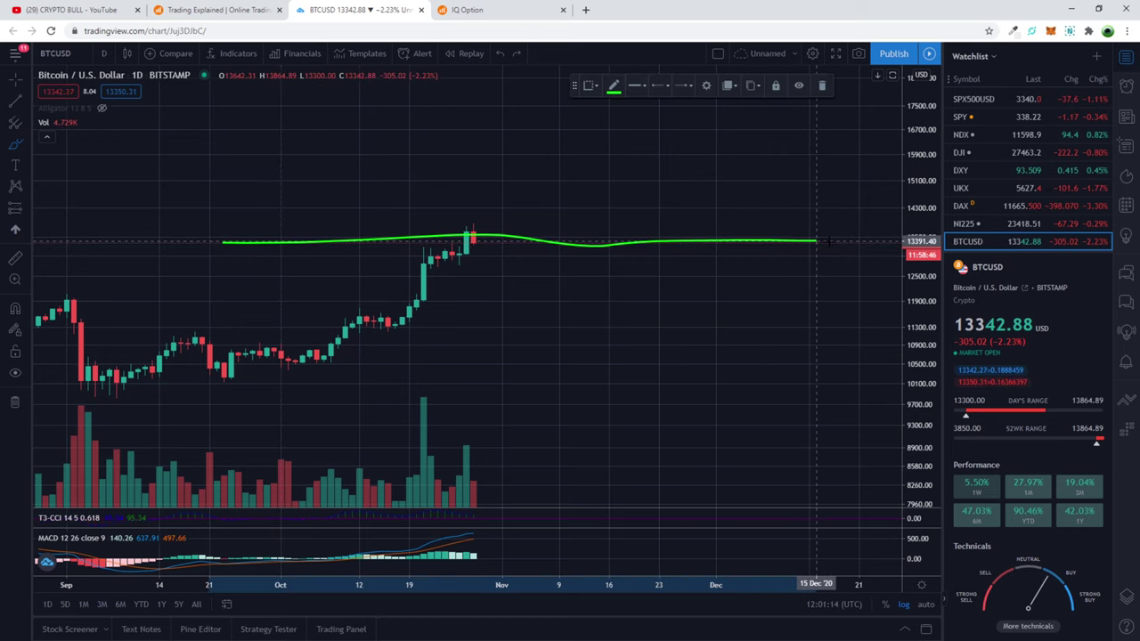
mouse_move(600, 222)
mouse_down()
mouse_move(659, 147)
mouse_move(648, 177)
mouse_move(667, 175)
mouse_up()
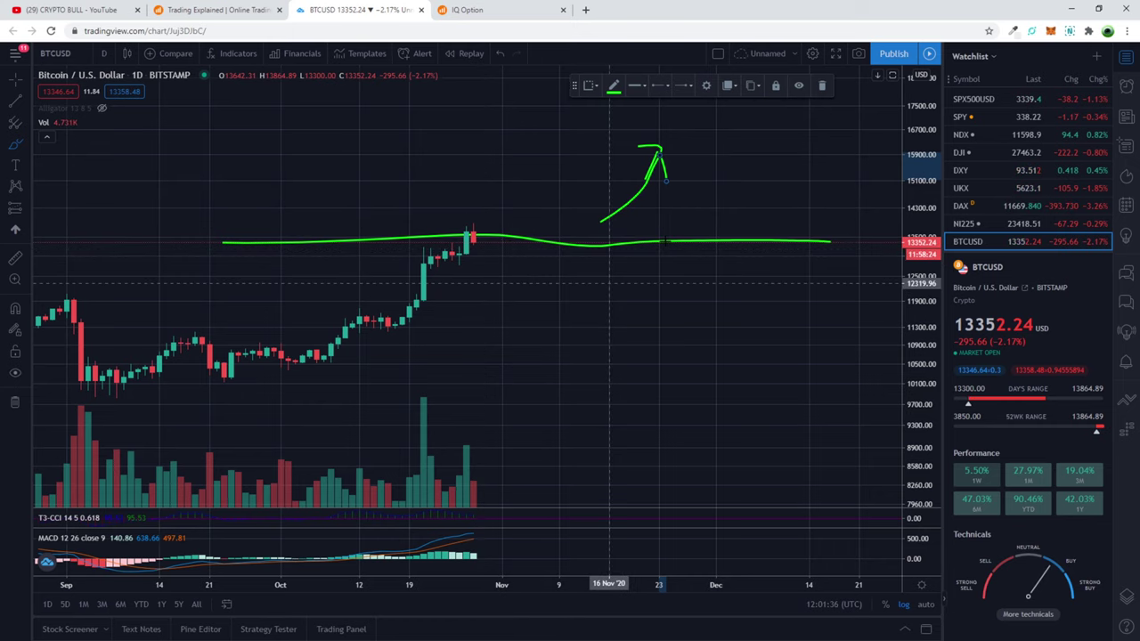
Step: Brush a vertical expiry line near early December, plus a rightward arrow pointing at it with the number 5 above the arrow
drag(723, 131, 738, 469)
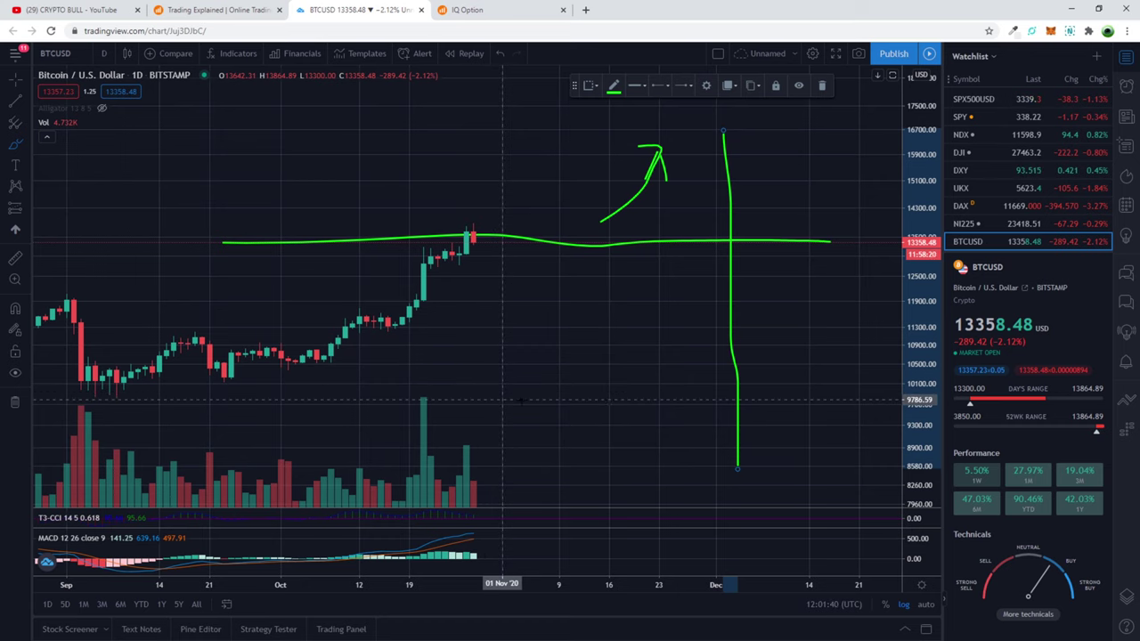
mouse_move(512, 400)
mouse_down()
mouse_move(655, 398)
mouse_move(609, 411)
mouse_up()
mouse_move(572, 341)
mouse_down()
mouse_move(572, 362)
mouse_move(597, 372)
mouse_move(573, 380)
mouse_up()
drag(574, 342, 611, 344)
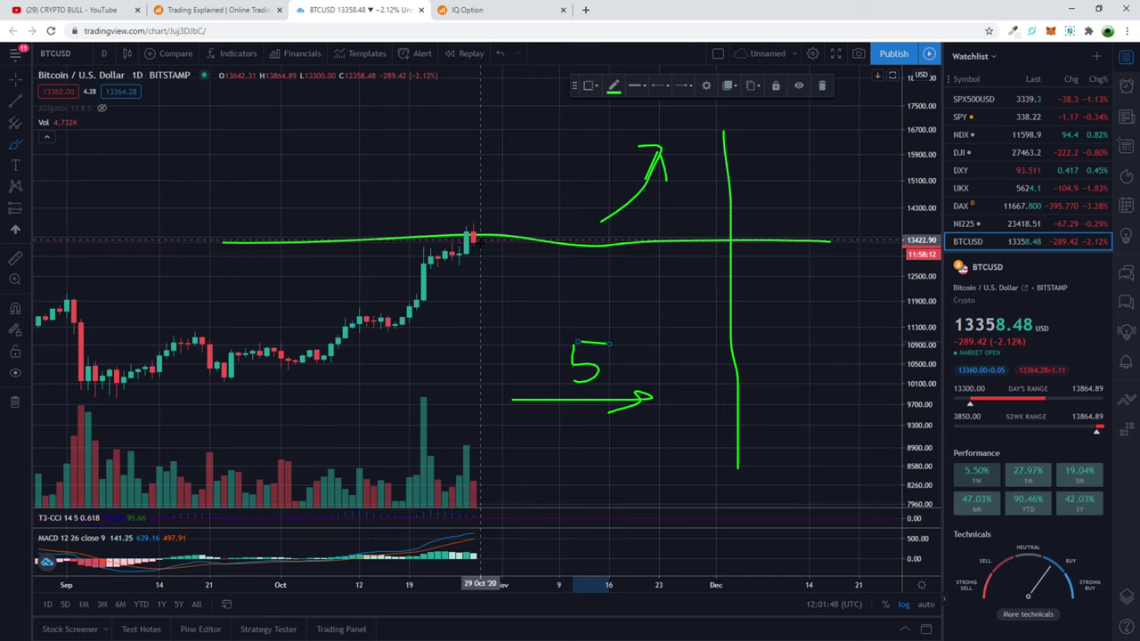
Step: Brush a thick line below the price level around 11,900, and circle one area above and one below the price line
mouse_move(504, 300)
mouse_down()
mouse_move(696, 306)
mouse_move(538, 307)
mouse_up()
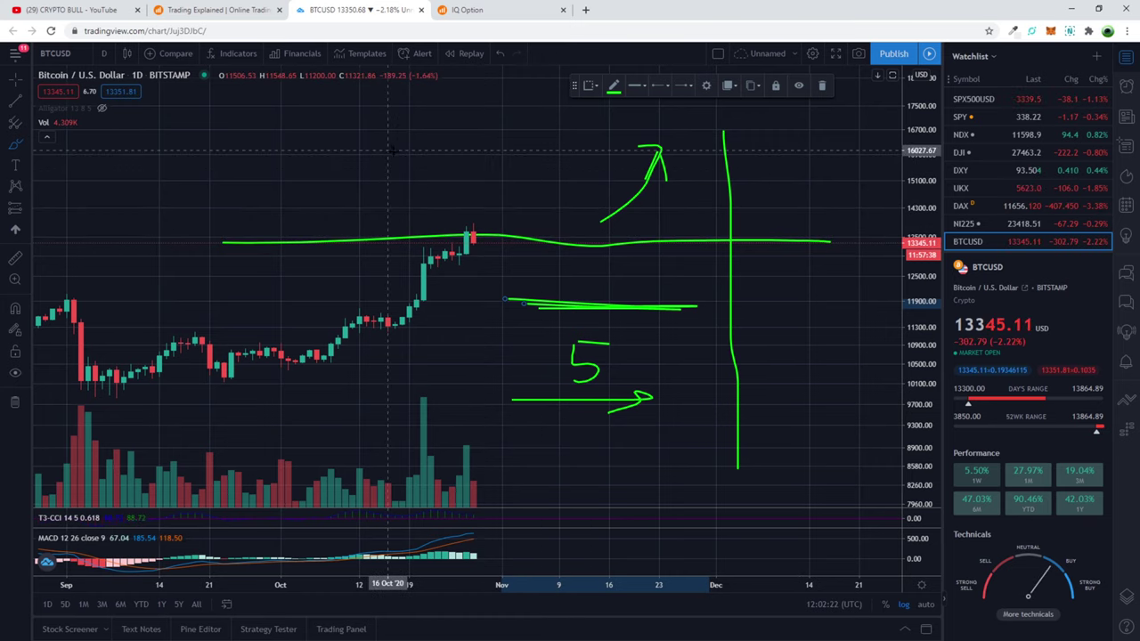
drag(392, 153, 531, 187)
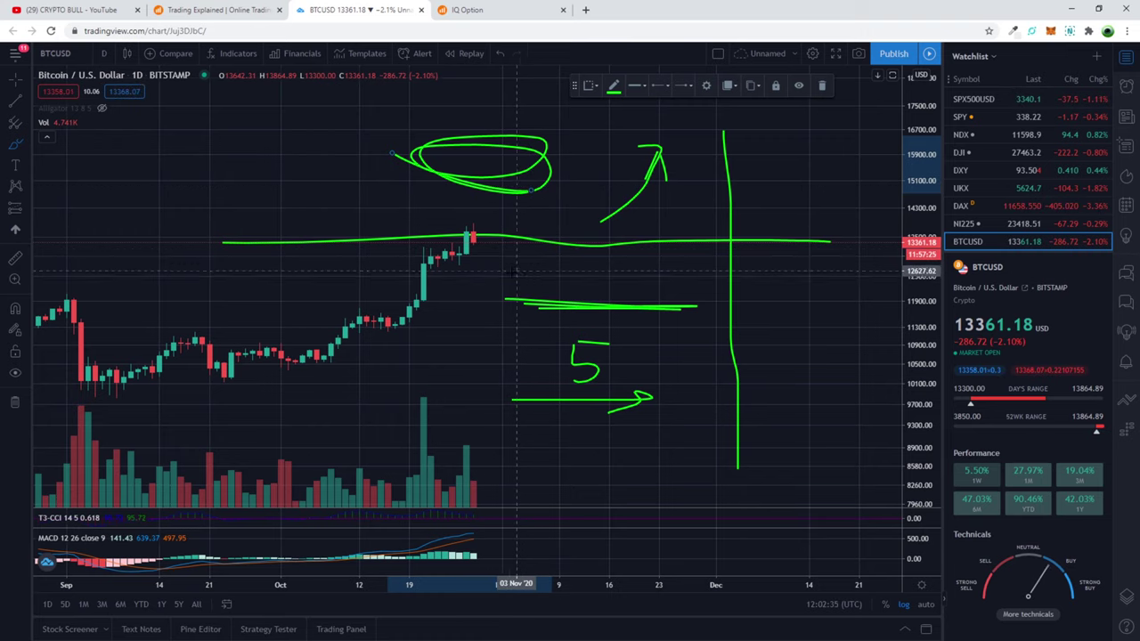
mouse_move(509, 274)
mouse_down()
mouse_move(623, 272)
mouse_move(531, 289)
mouse_up()
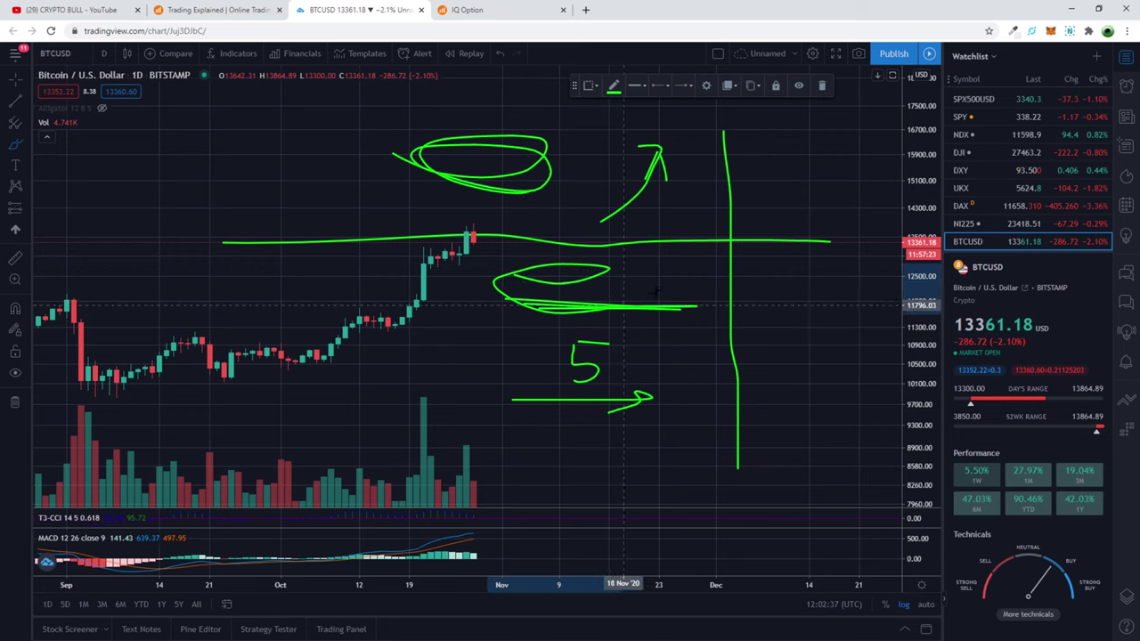
Step: Retrace the horizontal price line and circle the areas above and below it again with further brush strokes
drag(220, 242, 830, 246)
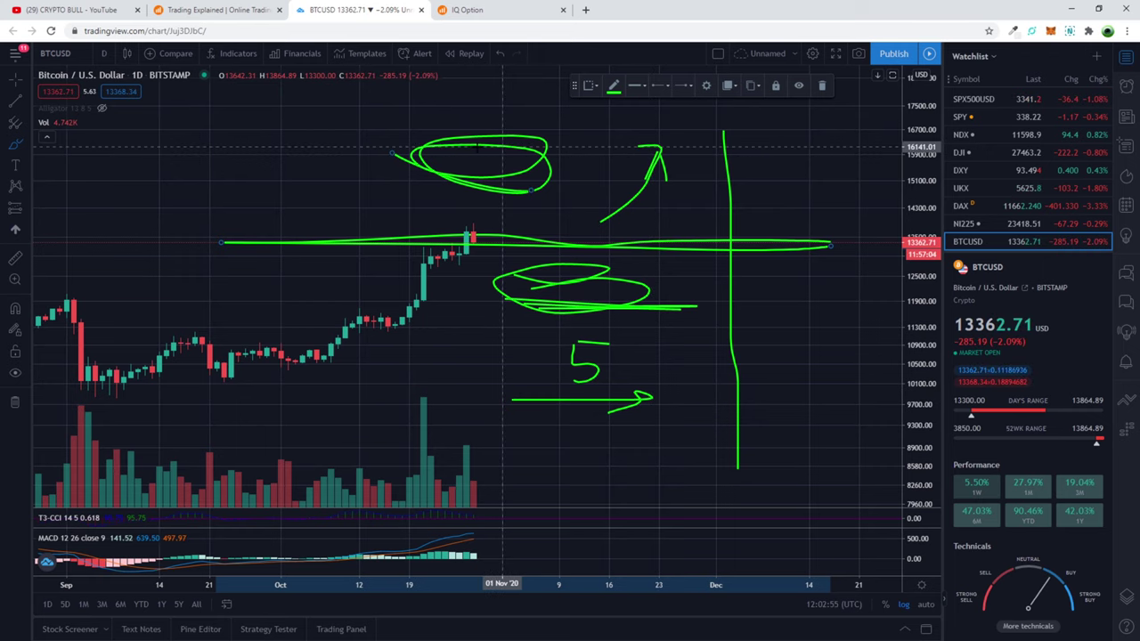
mouse_move(431, 153)
mouse_down()
mouse_move(560, 189)
mouse_move(495, 180)
mouse_up()
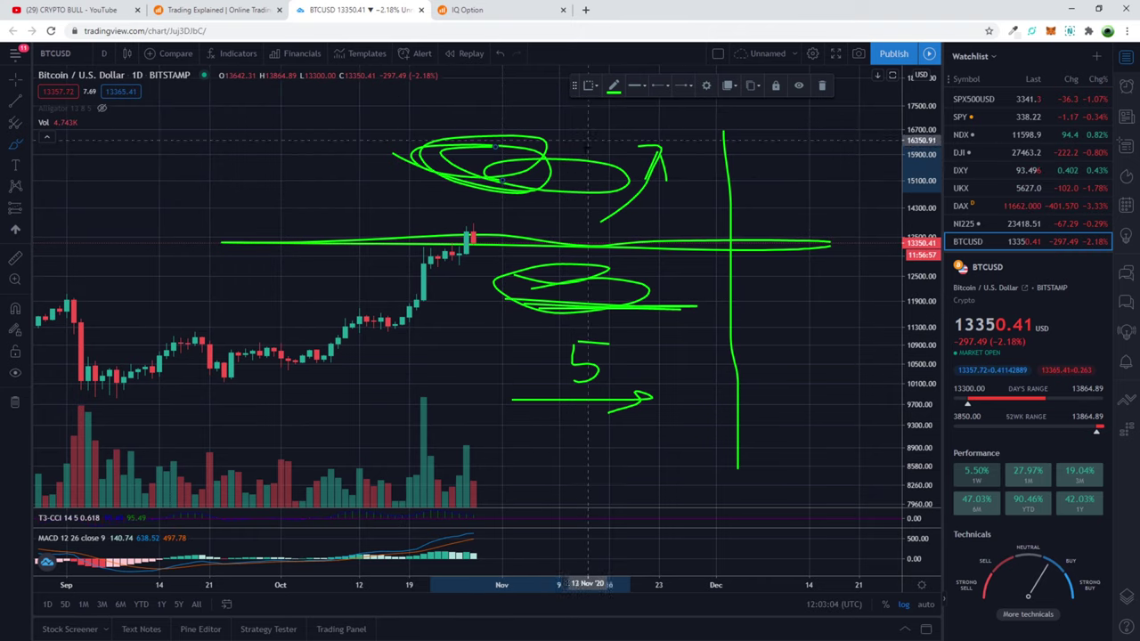
mouse_move(524, 267)
mouse_down()
mouse_move(632, 280)
mouse_move(552, 283)
mouse_move(517, 303)
mouse_move(683, 298)
mouse_move(526, 278)
mouse_up()
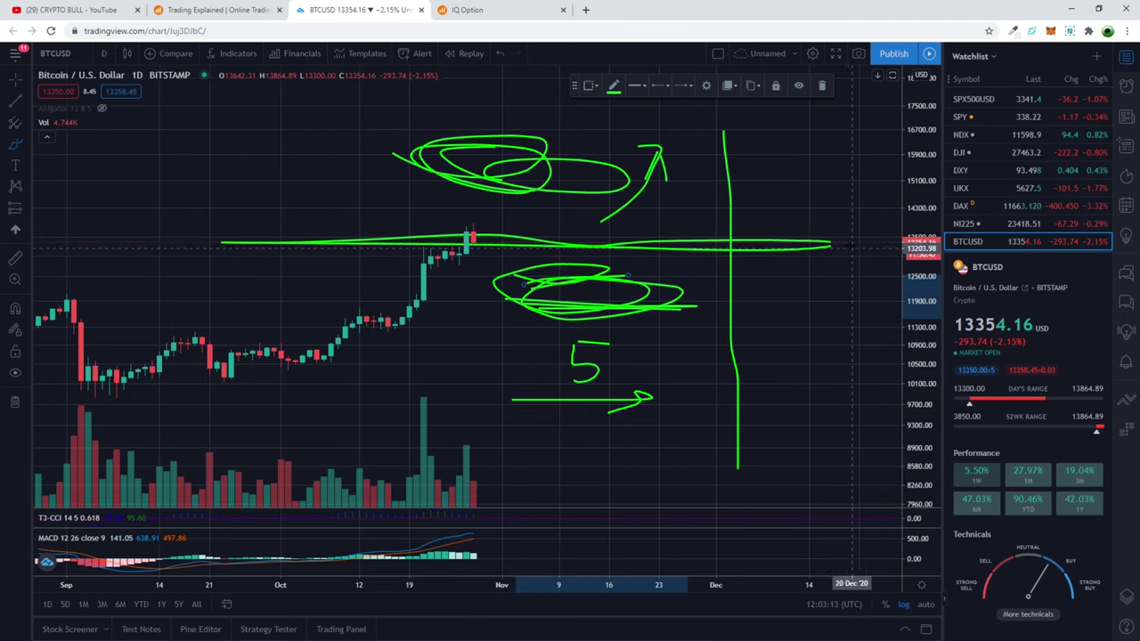
drag(852, 248, 239, 247)
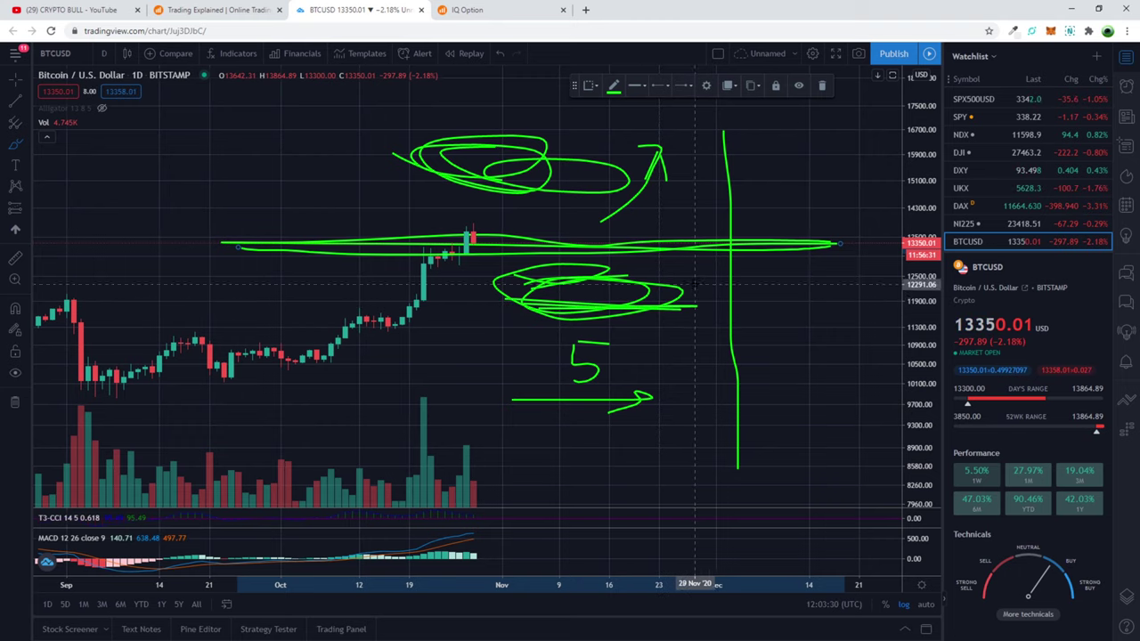
mouse_move(699, 285)
mouse_down()
mouse_move(534, 292)
mouse_move(709, 299)
mouse_move(539, 279)
mouse_move(644, 289)
mouse_move(650, 309)
mouse_move(595, 292)
mouse_move(548, 299)
mouse_move(631, 307)
mouse_up()
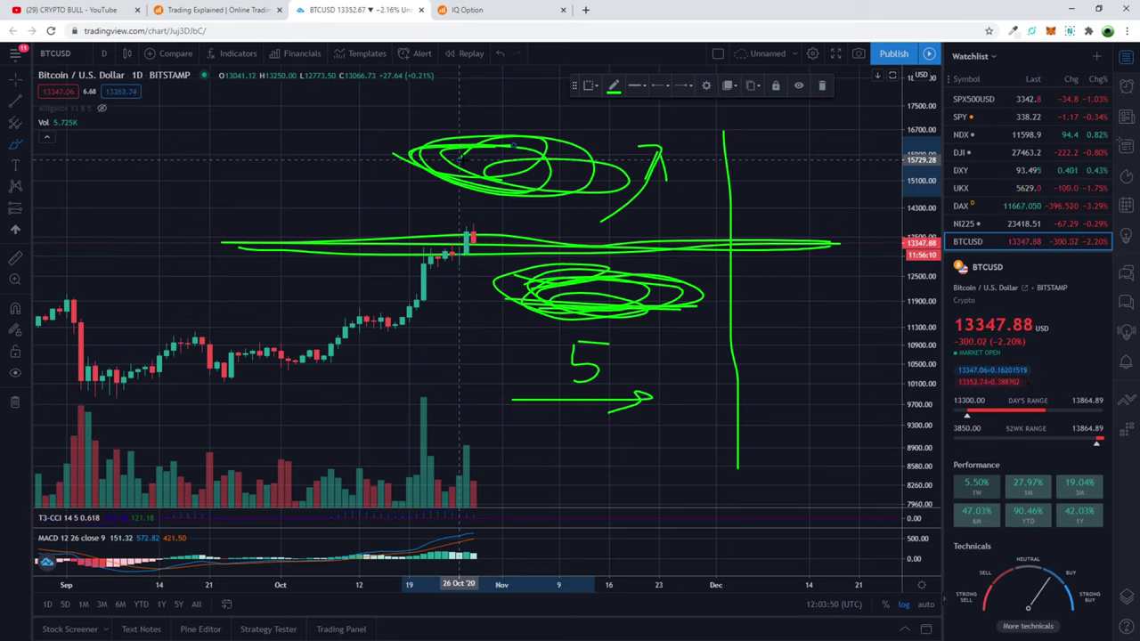
Step: Switch to the IQ Option traderoom and open the NZD/JPY FX option expiring at 12:10
click(486, 9)
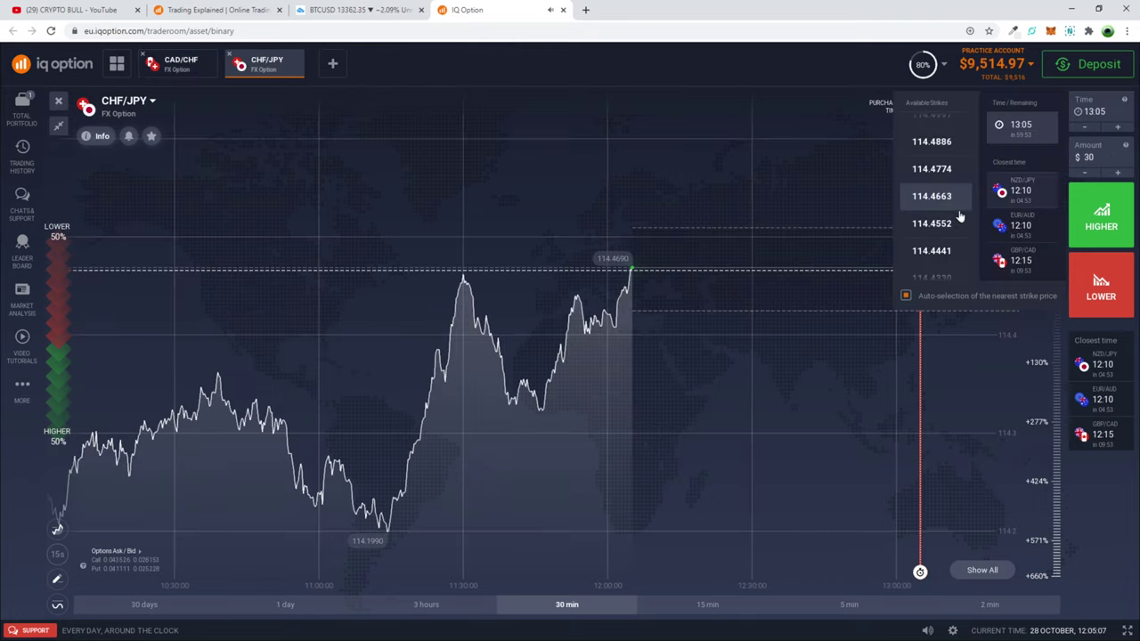
click(997, 195)
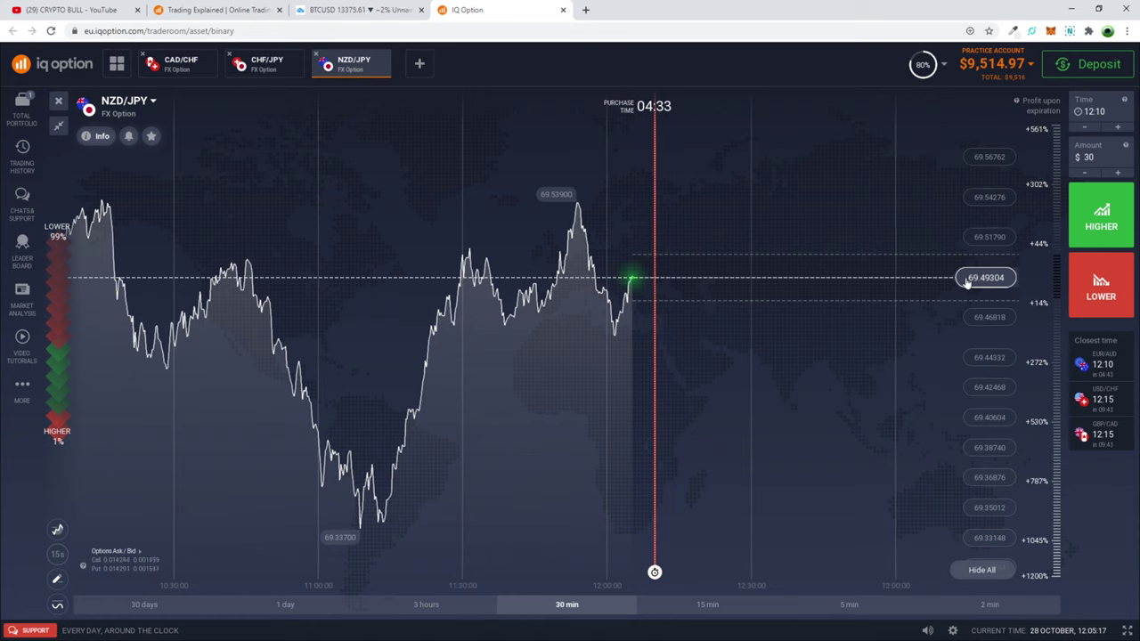
click(1101, 218)
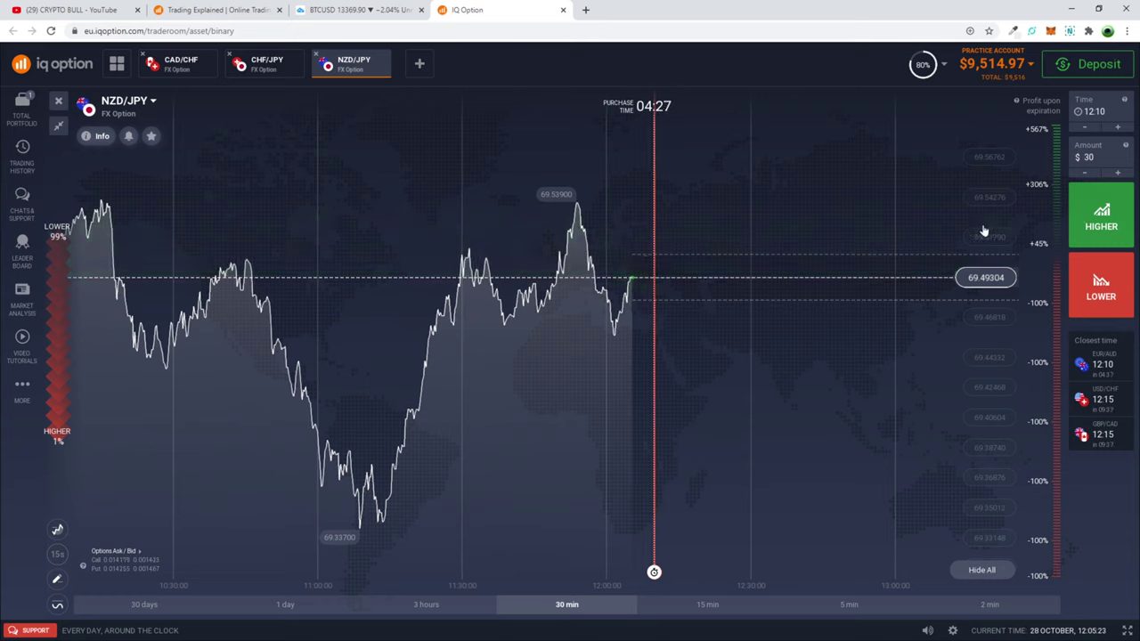
click(1100, 287)
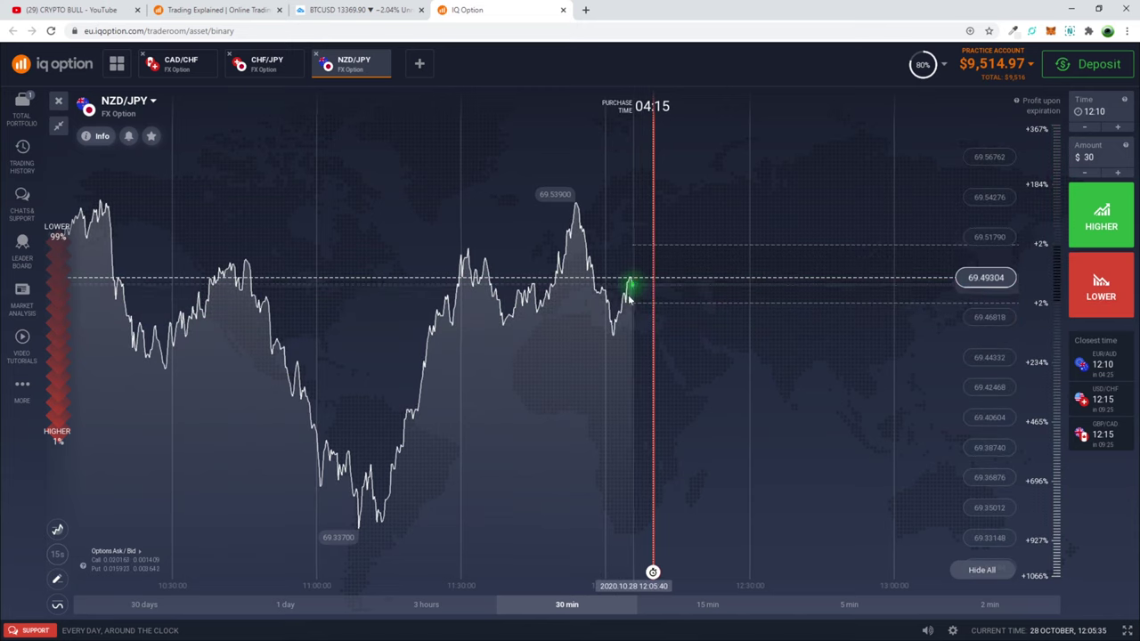
Step: Examine the recent NZD/JPY price movement and check the preset investment amounts
scroll(632, 299, up, 3)
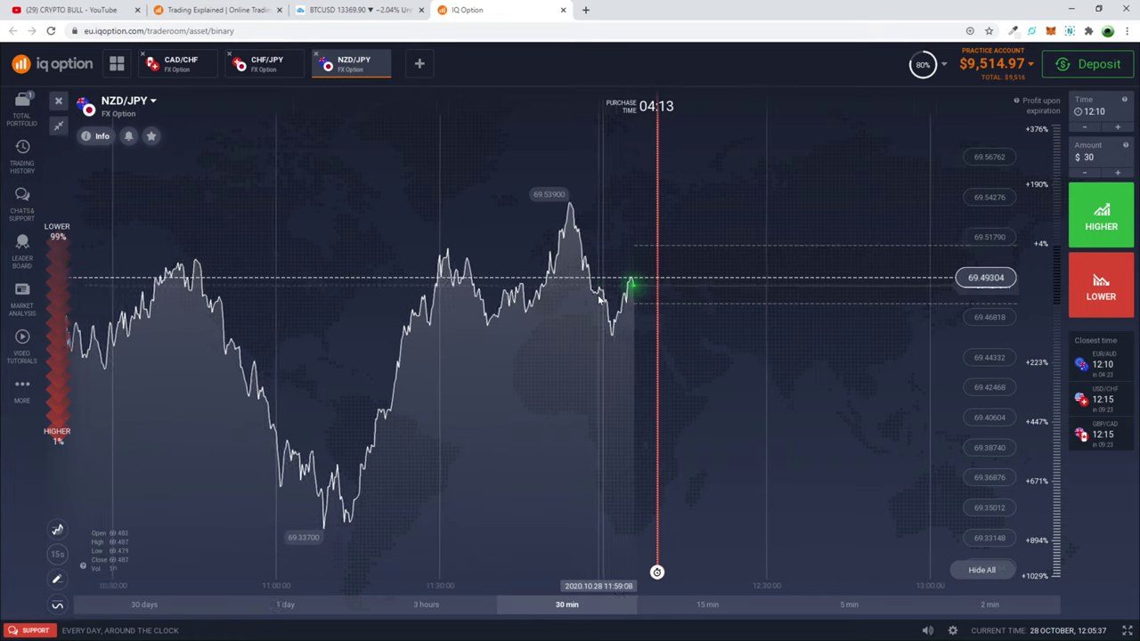
scroll(641, 299, up, 2)
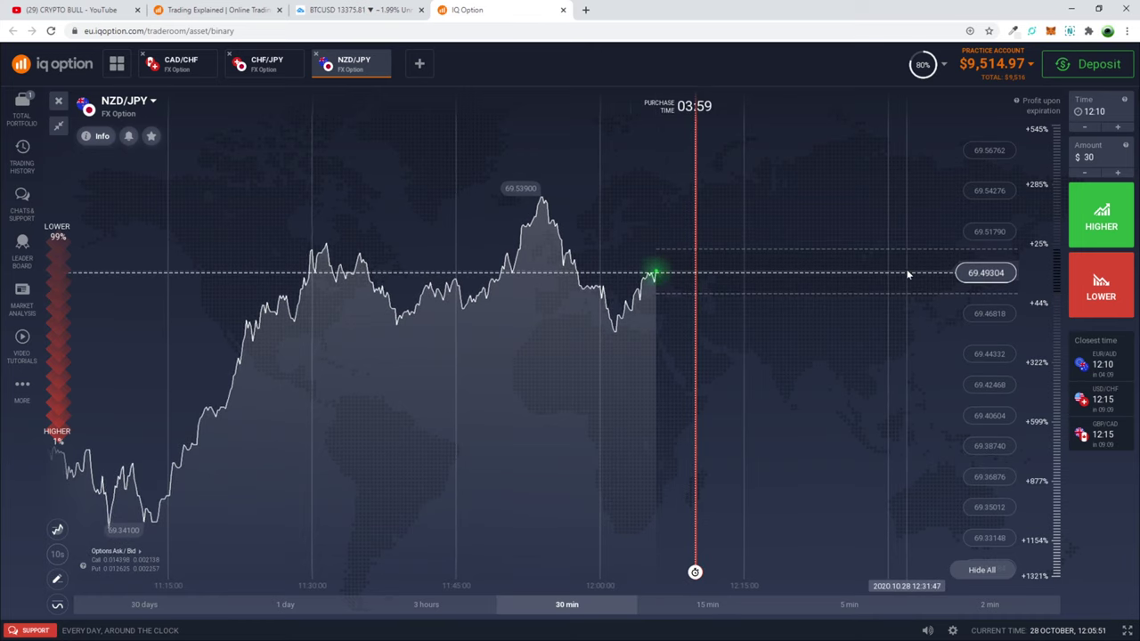
click(1093, 156)
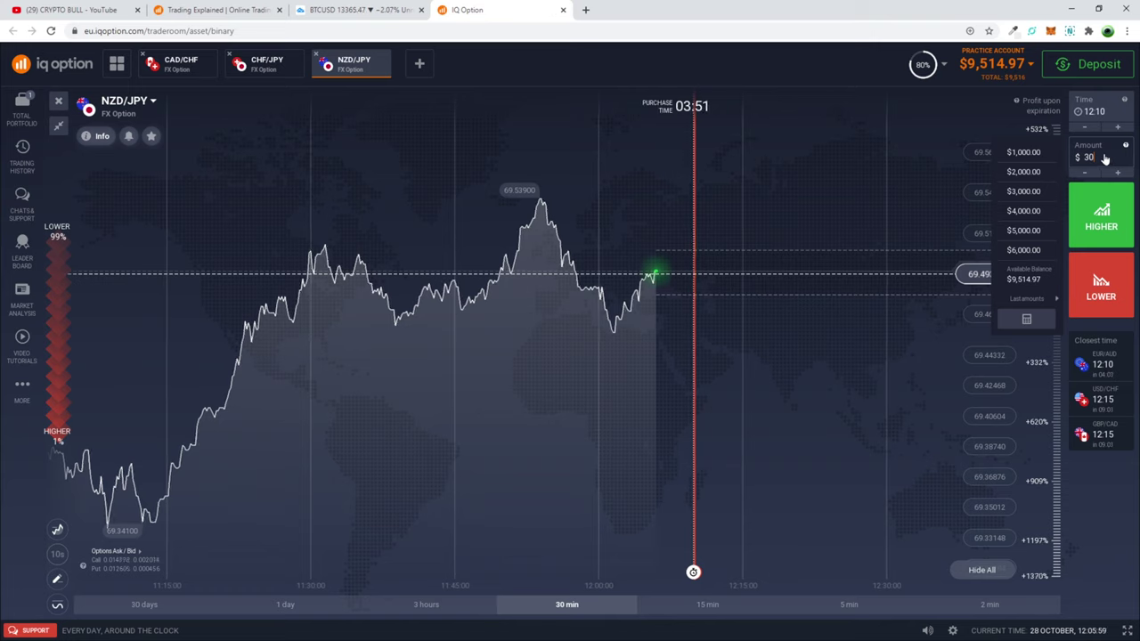
click(822, 357)
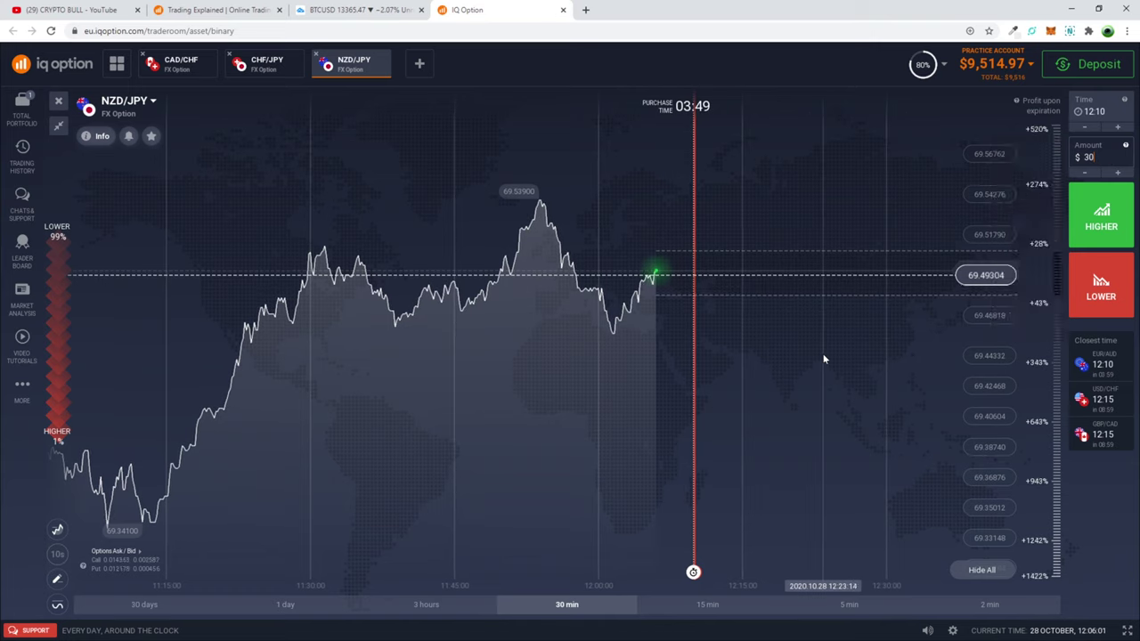
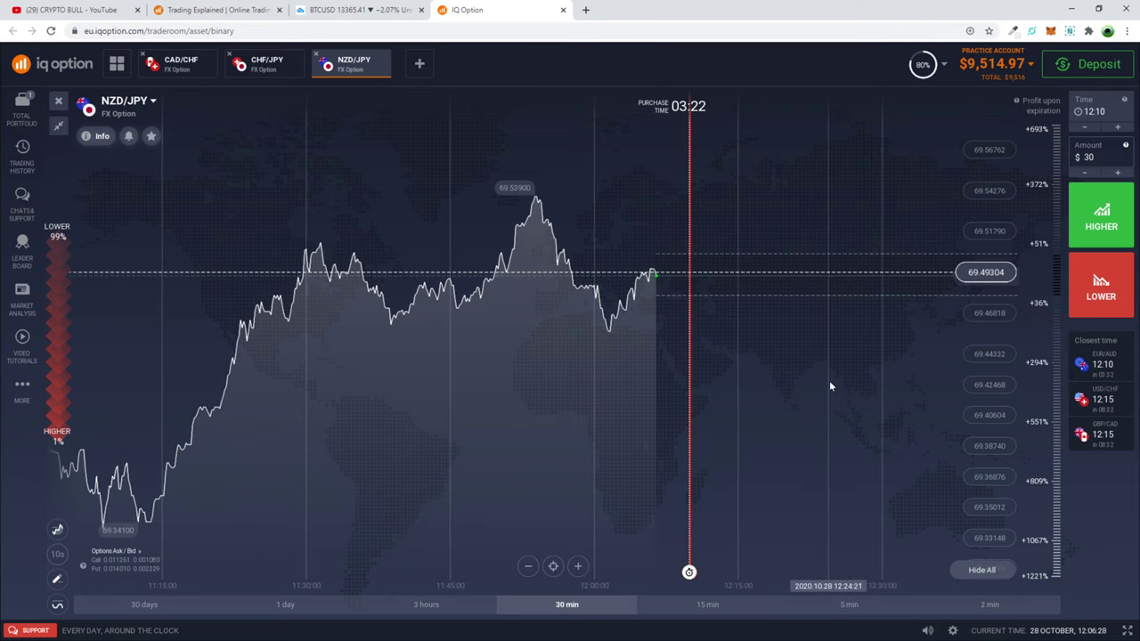
Step: Review the longer NZD/JPY price history and buy a $30 LOWER option at strike 69.49304 with the 12:10 expiry
scroll(475, 319, down, 5)
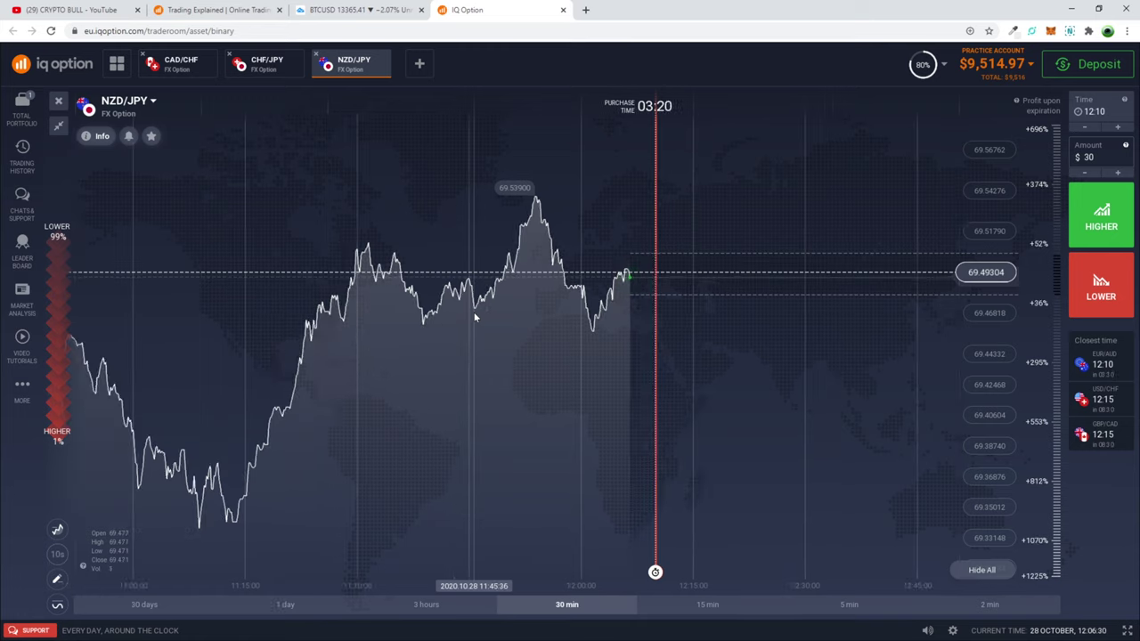
scroll(475, 319, down, 5)
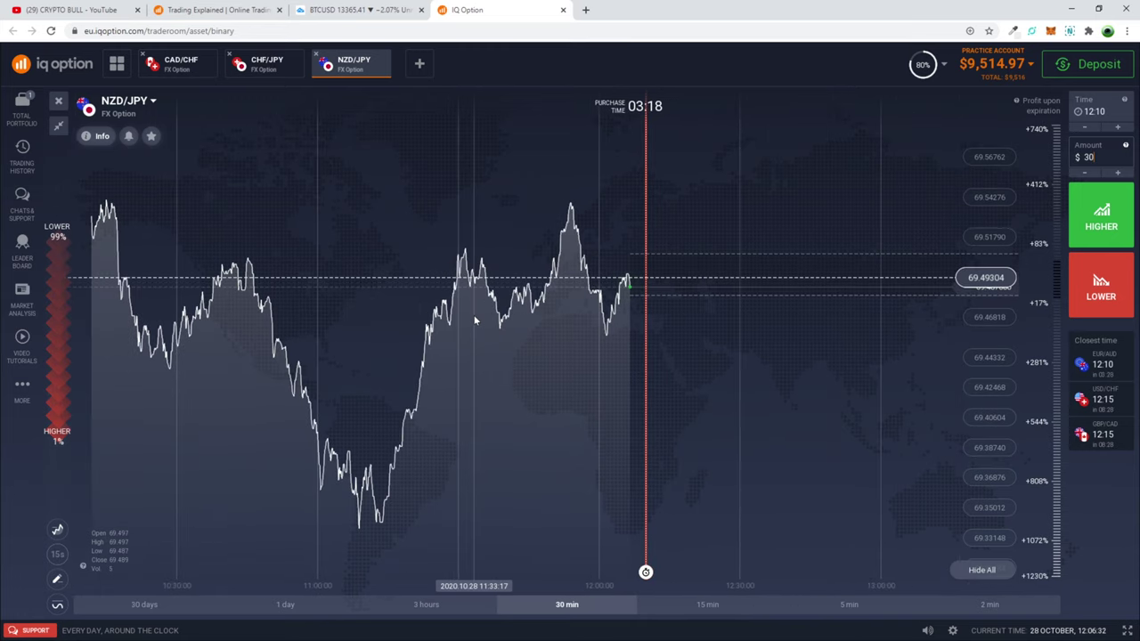
scroll(475, 319, down, 5)
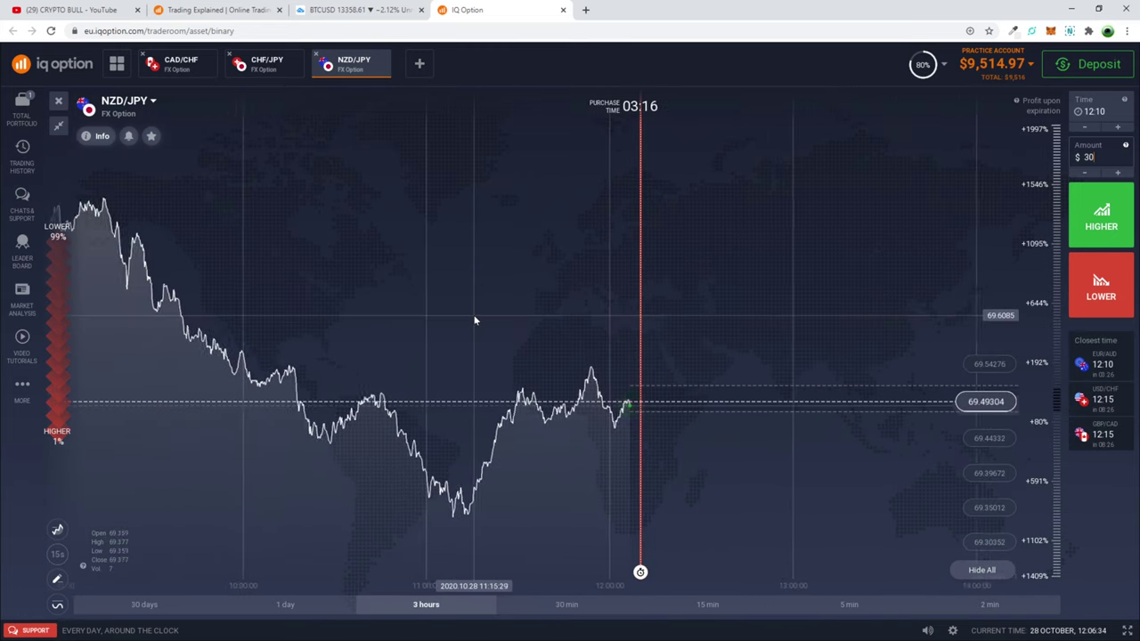
scroll(474, 320, down, 1)
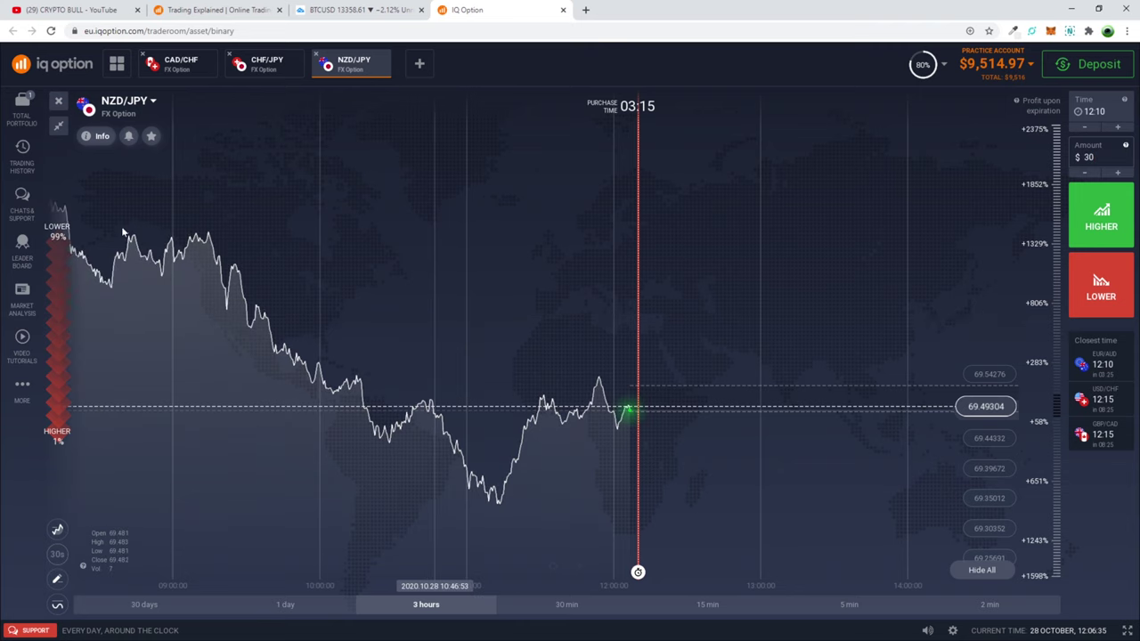
click(1092, 299)
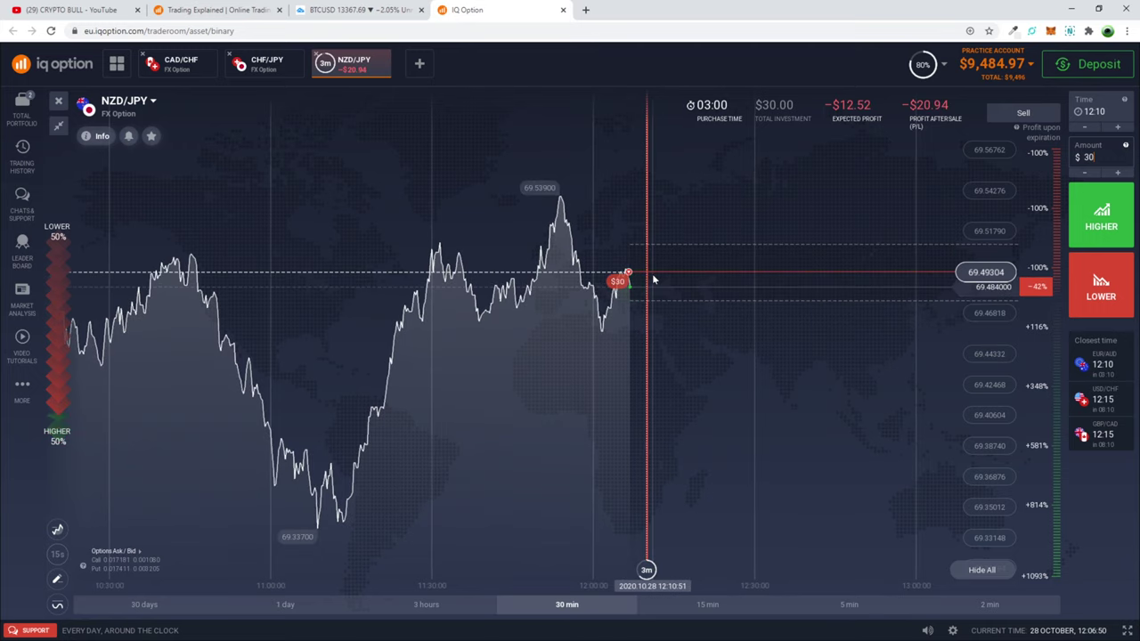
Step: Show the NZD/JPY chart with the open trade on the 2 min time range
scroll(661, 320, down, 3)
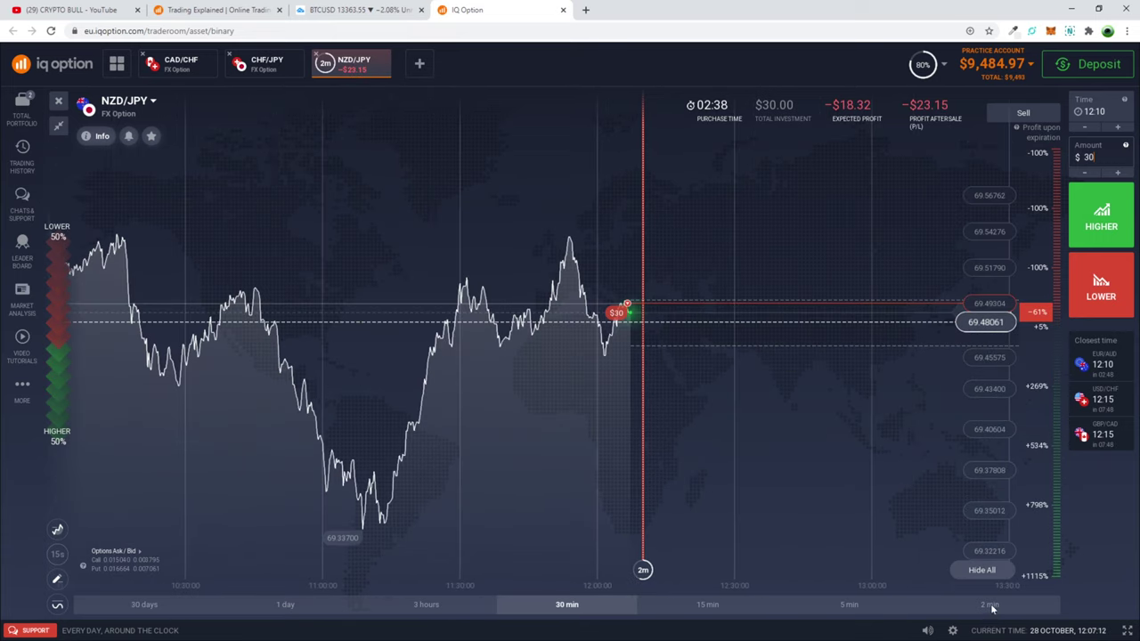
click(990, 606)
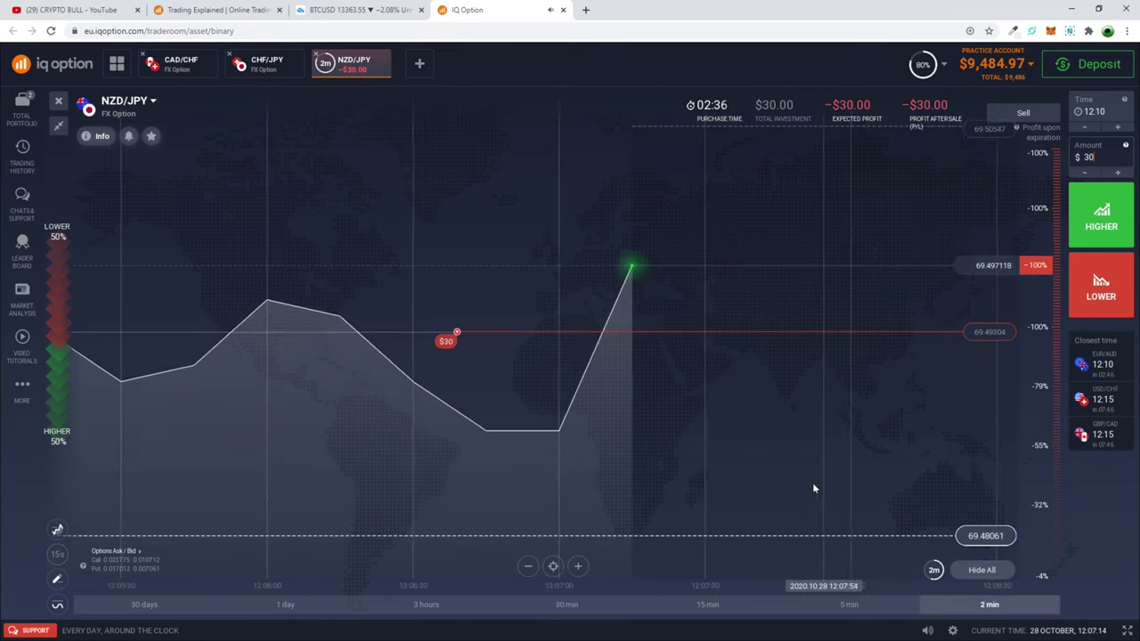